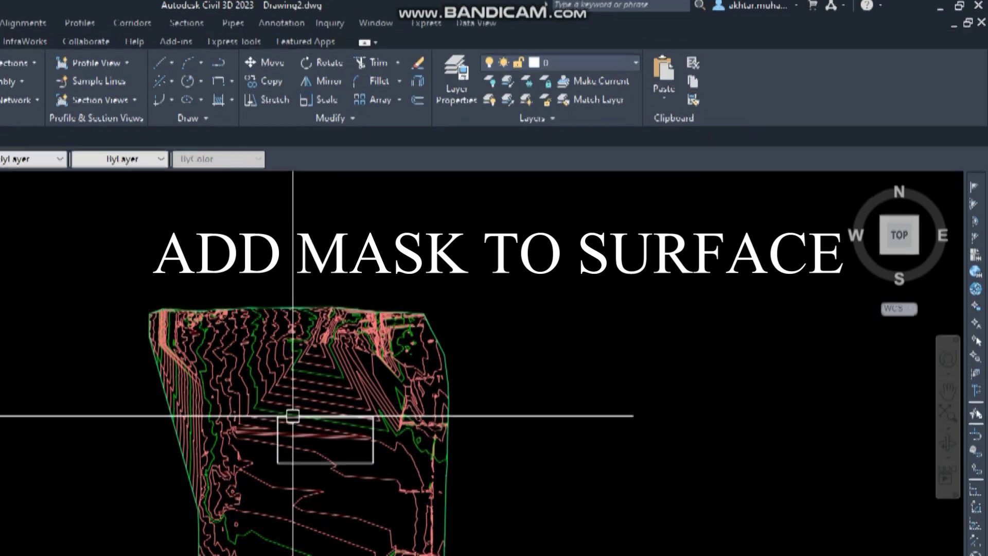
# Centre the rectangular building area in view and expand the drawing's Surfaces collection in Prospector.
pyautogui.moveTo(287, 423); pyautogui.dragTo(274, 390, button='middle')
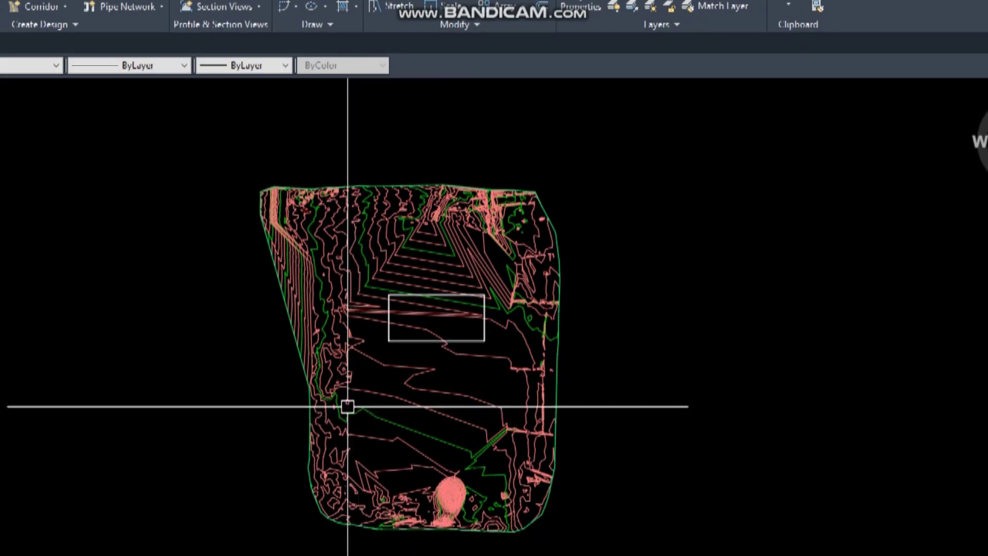
pyautogui.moveTo(346, 404); pyautogui.dragTo(369, 380, button='middle')
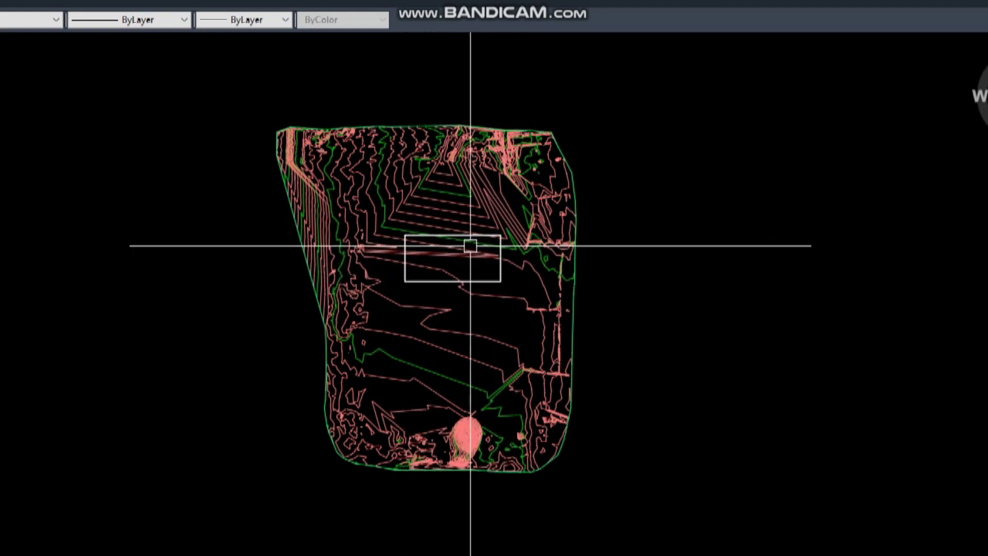
pyautogui.scroll(2, 468, 258)
pyautogui.moveTo(467, 268); pyautogui.dragTo(440, 252, button='middle')
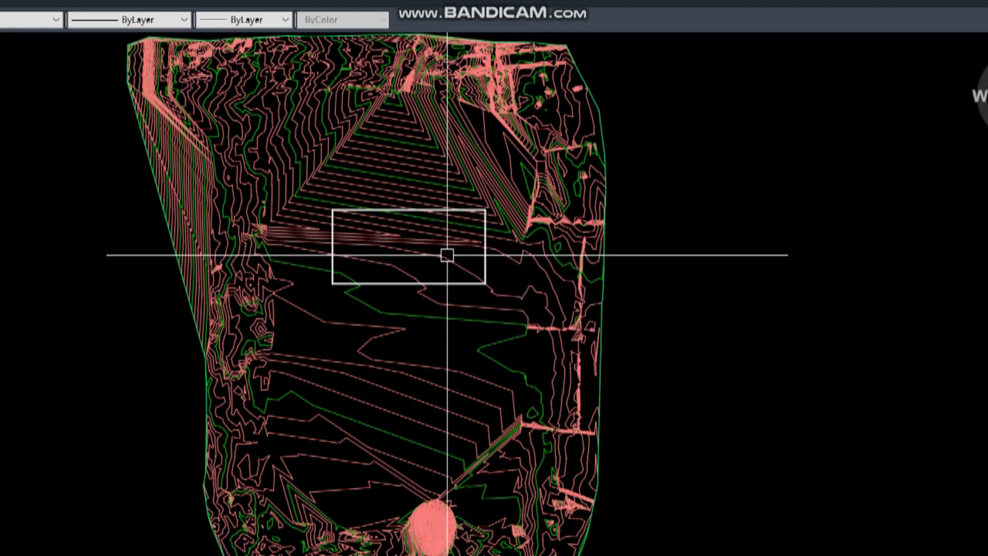
pyautogui.scroll(-2, 483, 275)
pyautogui.scroll(2, 437, 278)
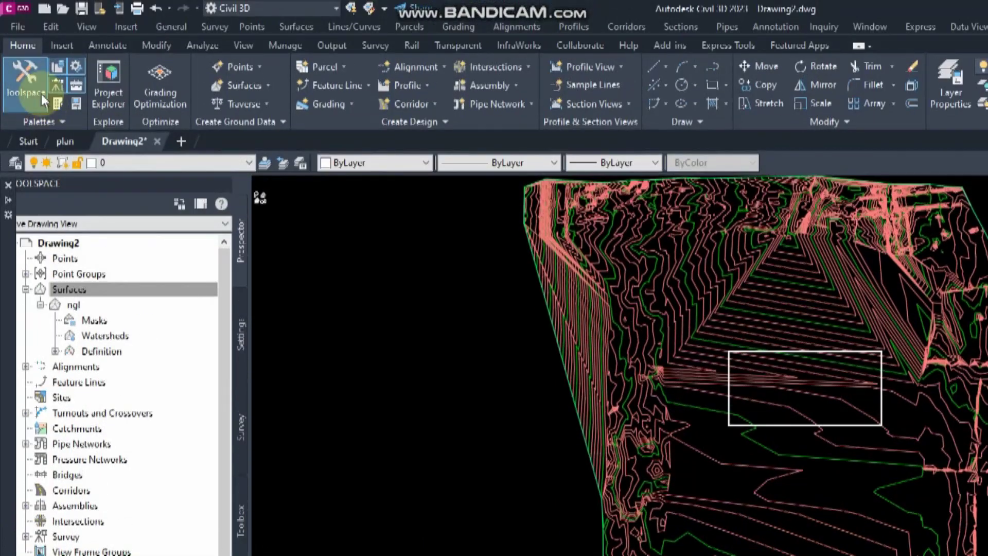
pyautogui.click(132, 288)
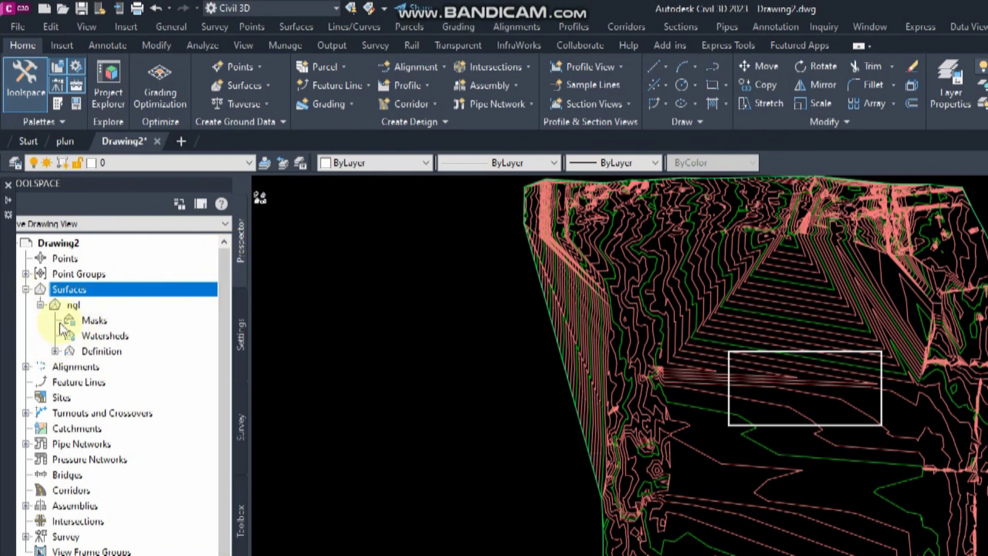
pyautogui.click(40, 305)
pyautogui.click(26, 289)
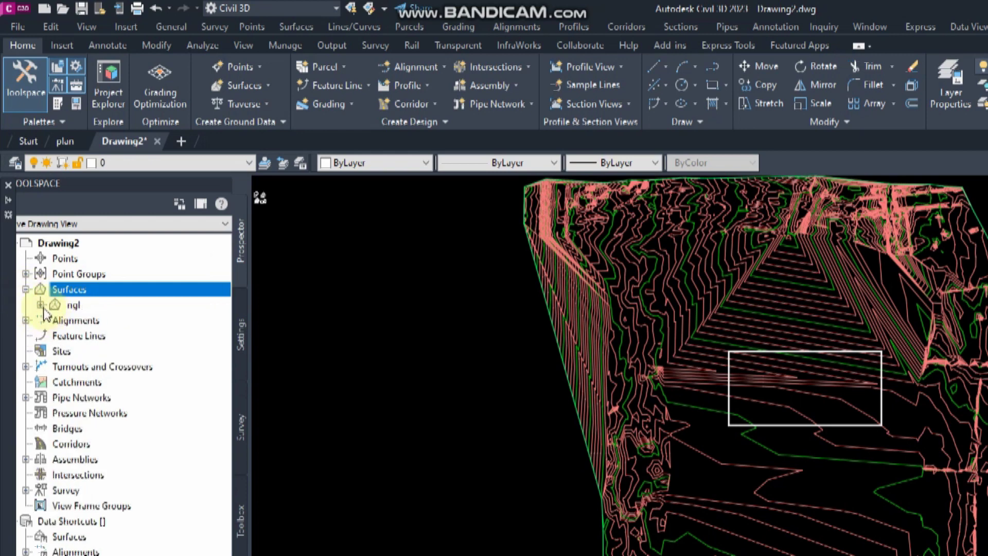
# Start Create Mask from the ngl surface's Masks collection.
pyautogui.click(40, 304)
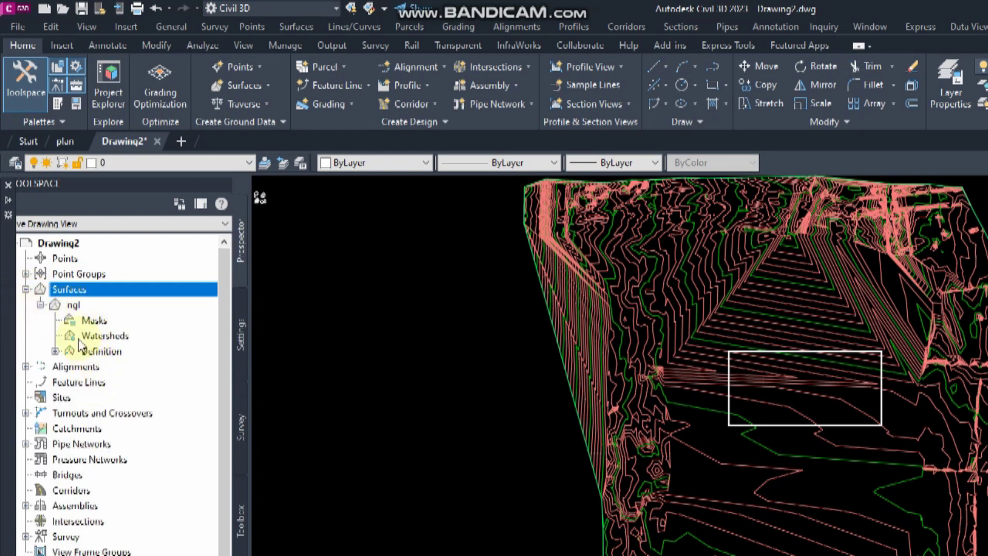
pyautogui.click(108, 321)
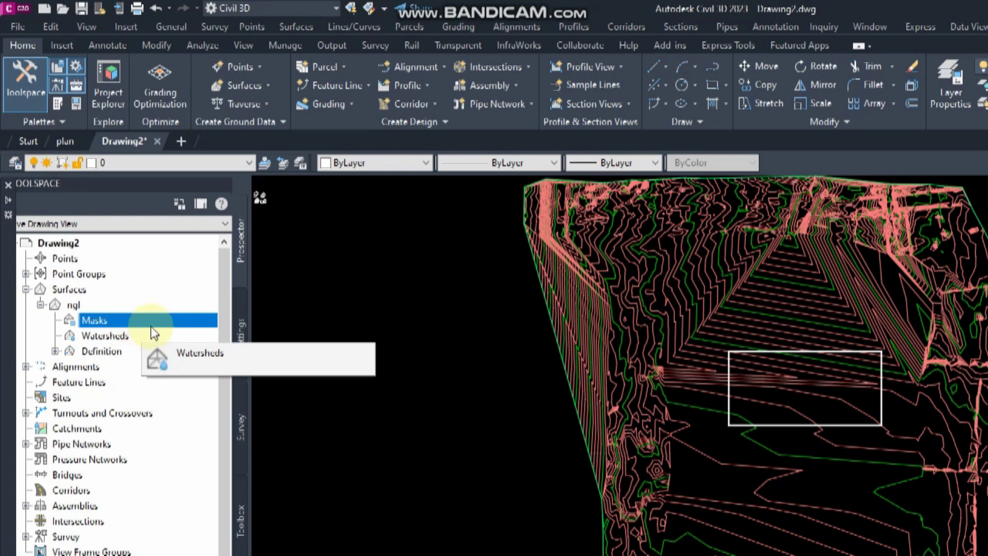
pyautogui.rightClick(185, 326)
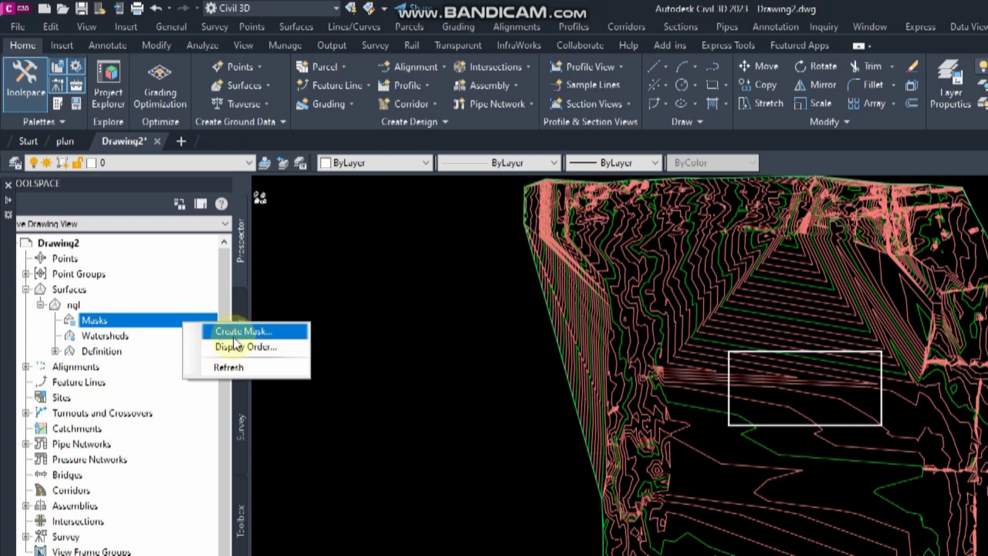
pyautogui.click(262, 335)
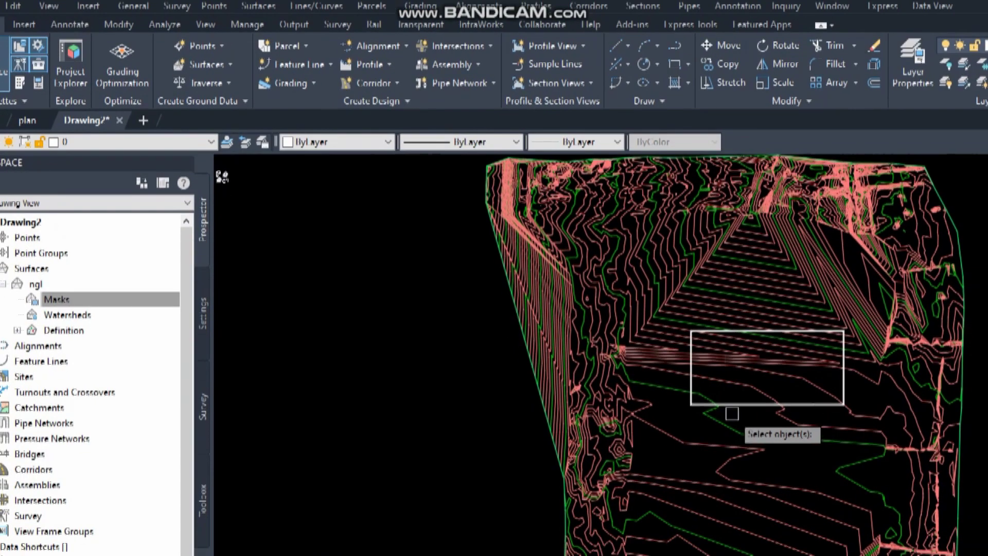
# Use the white rectangle as an Inside mask named 'Building no.01' with description 'shop'.
pyautogui.scroll(2, 732, 413)
pyautogui.click(741, 396)
pyautogui.click(737, 287)
pyautogui.write('Building no.01')
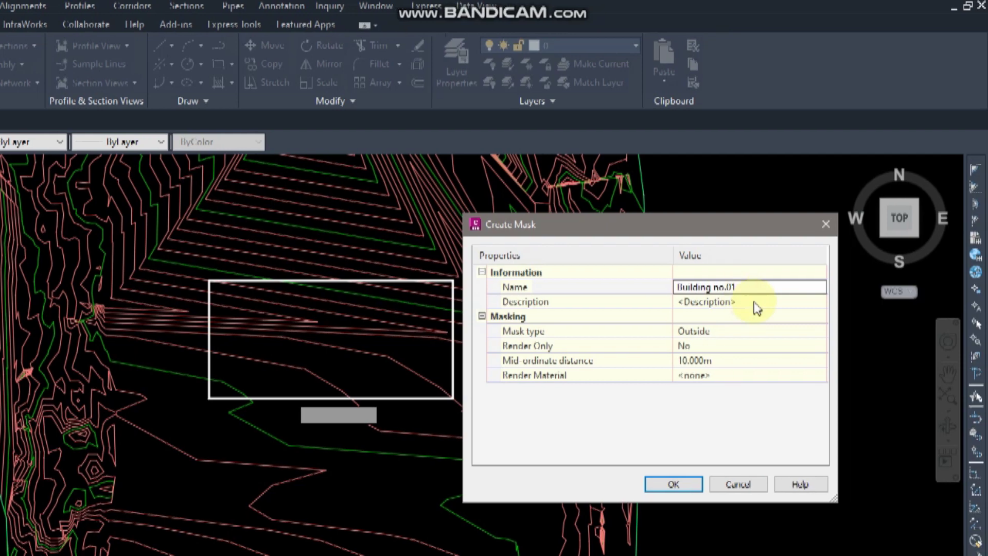
pyautogui.click(694, 303)
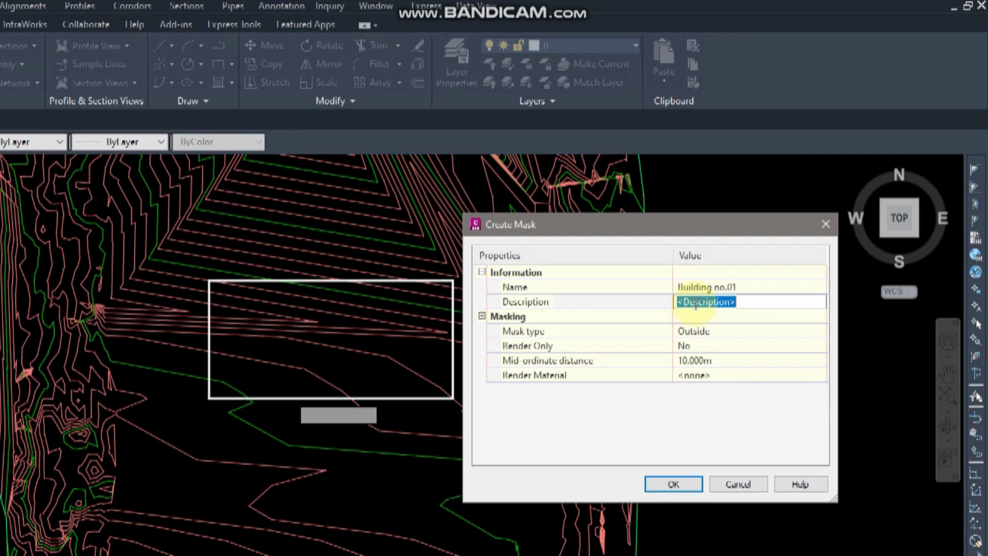
pyautogui.press('BackSpace')
pyautogui.write('shop')
pyautogui.click(699, 331)
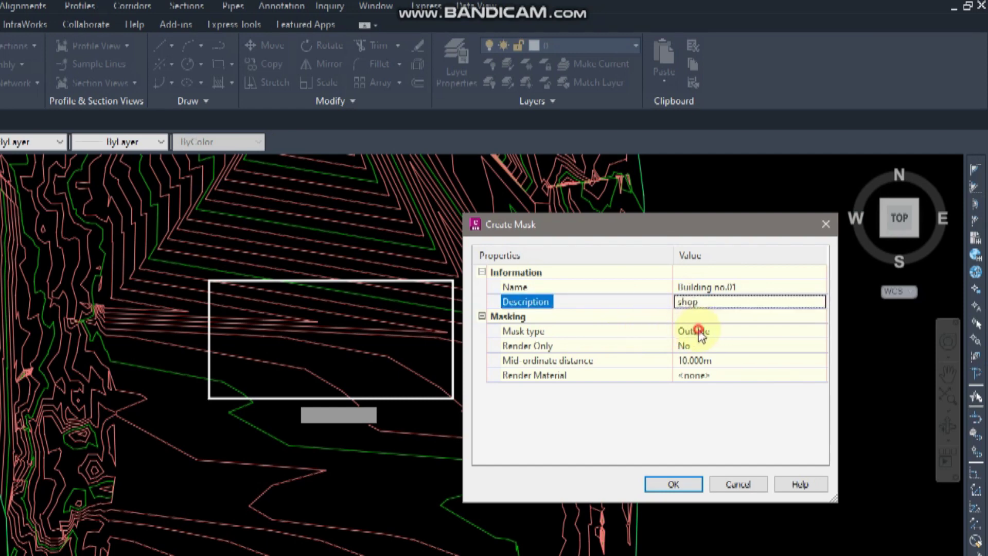
pyautogui.click(706, 330)
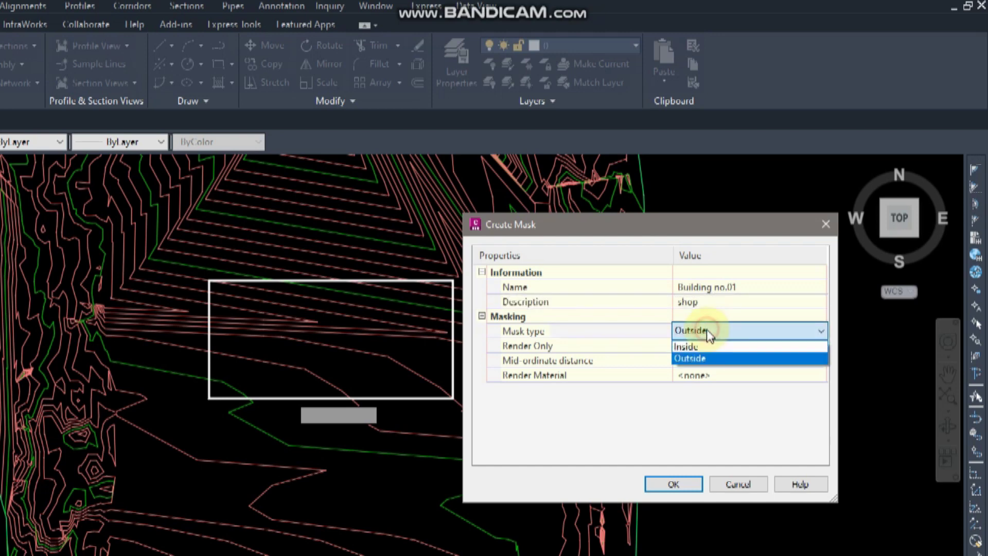
pyautogui.click(700, 343)
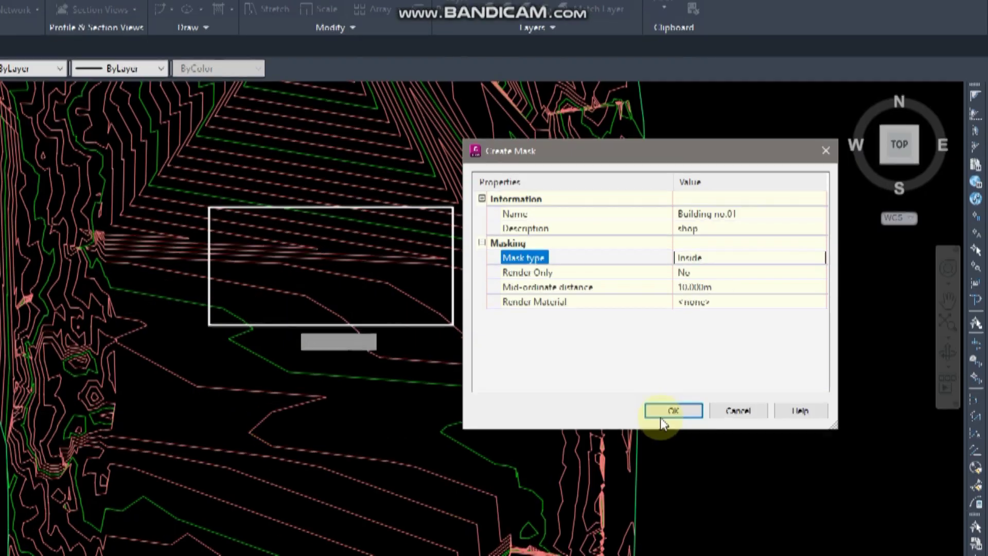
pyautogui.click(669, 485)
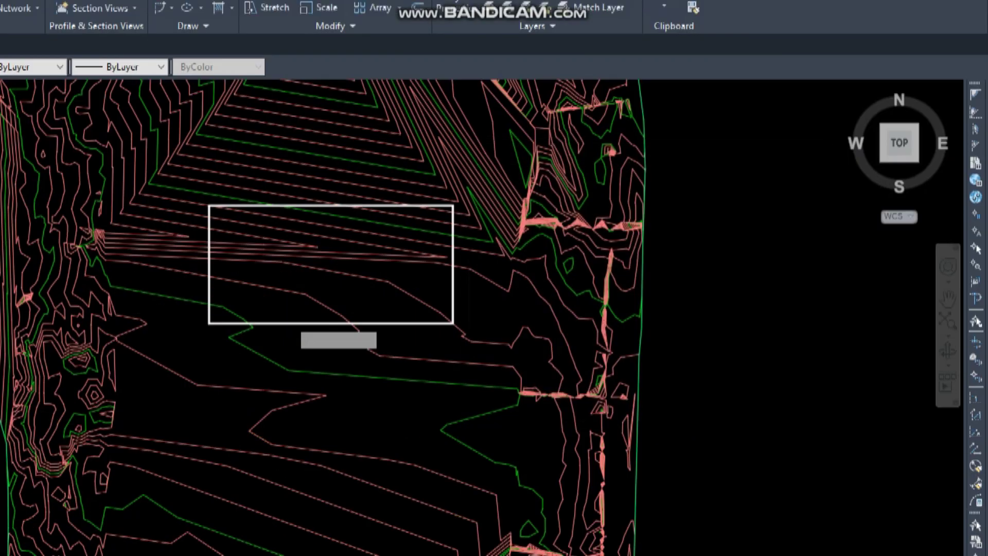
pyautogui.scroll(-3, 435, 336)
pyautogui.moveTo(373, 288); pyautogui.dragTo(369, 318, button='middle')
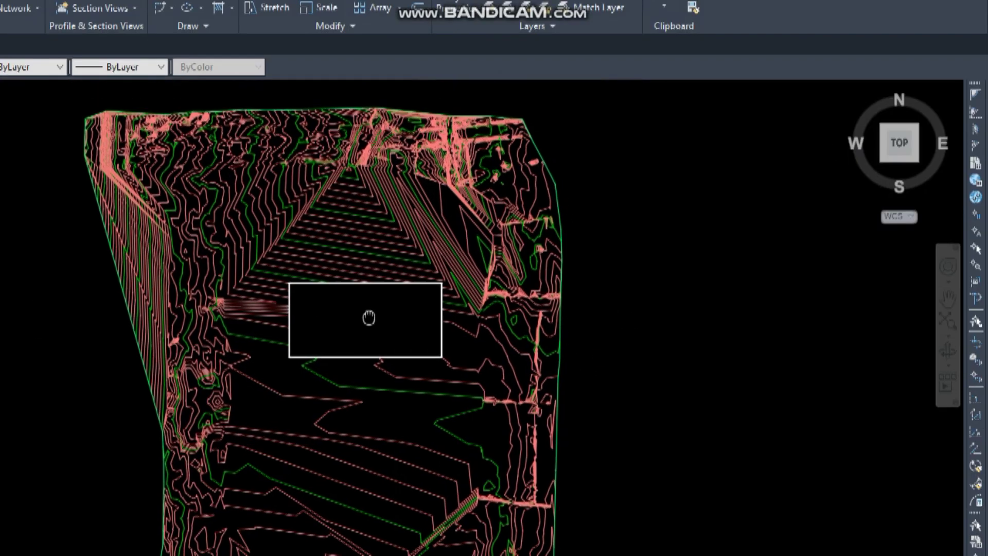
pyautogui.scroll(2, 354, 333)
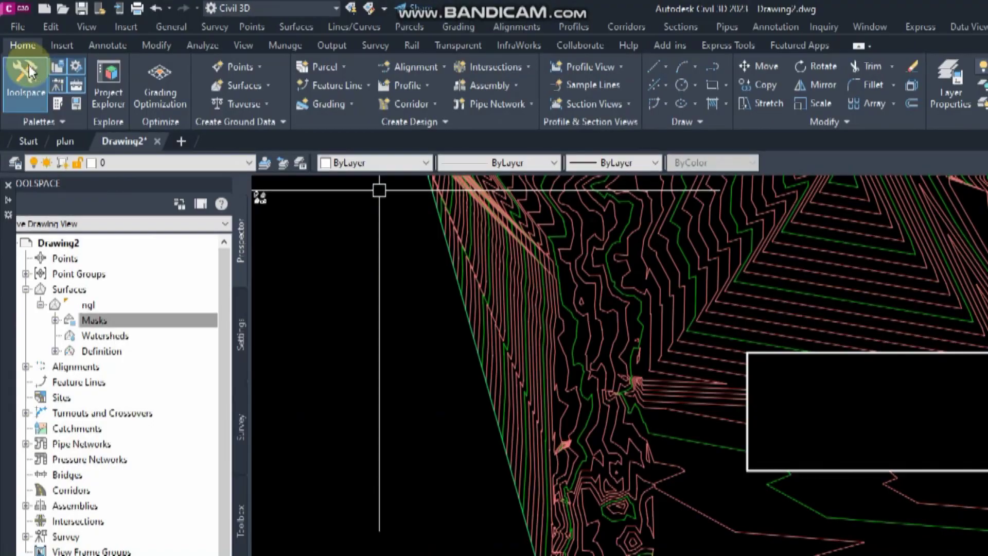
# Place multiline text reading 'building' inside the rectangle and select it.
pyautogui.click(61, 45)
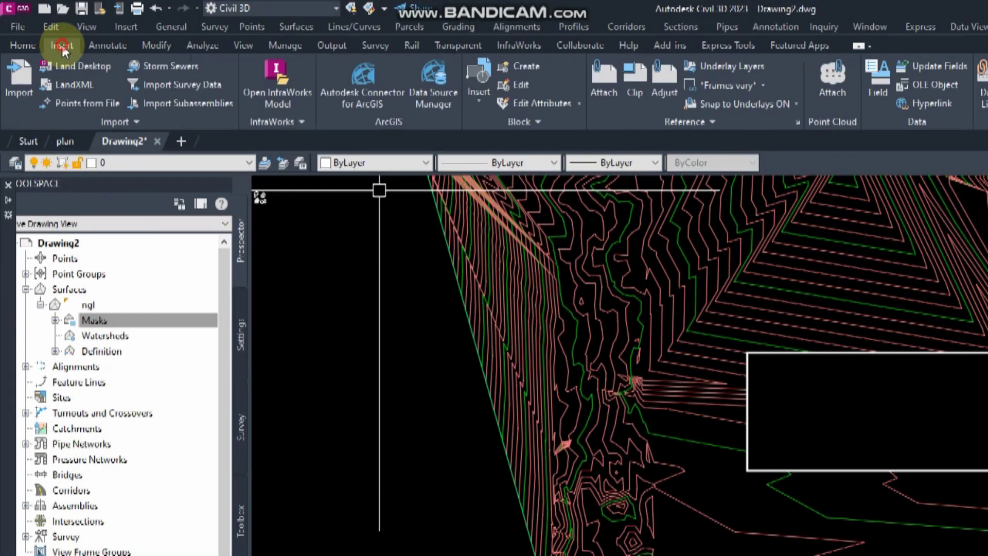
pyautogui.click(108, 45)
pyautogui.click(114, 80)
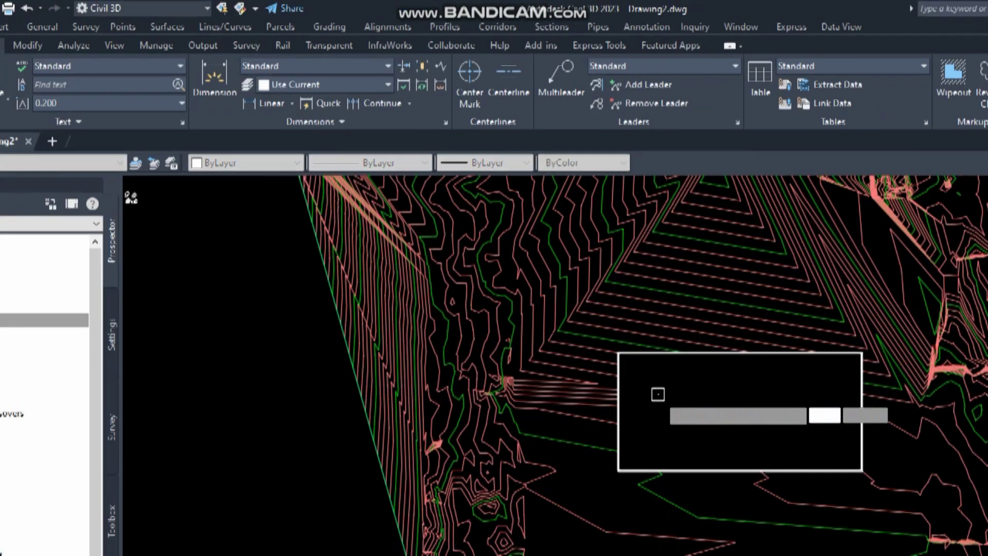
pyautogui.click(654, 393)
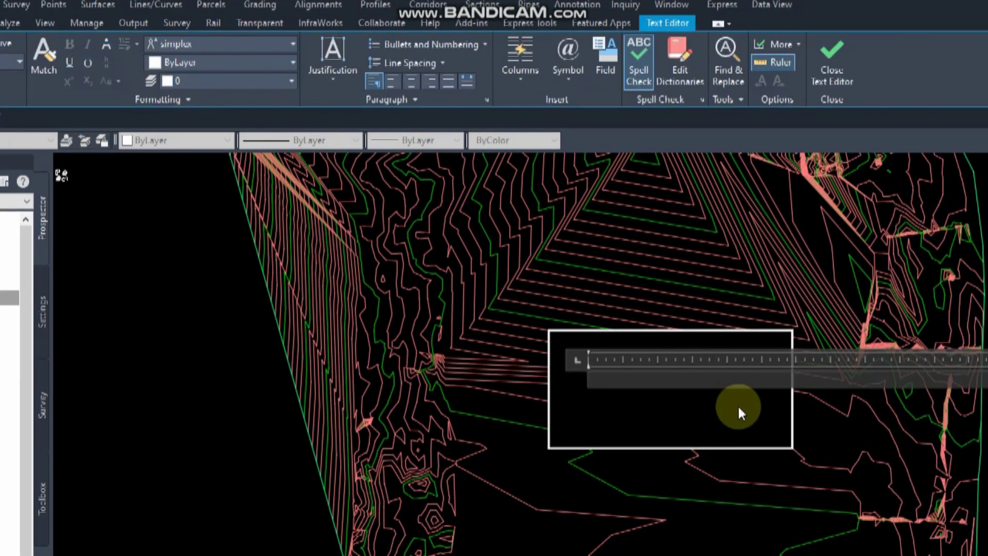
pyautogui.write('building')
pyautogui.click(651, 379)
pyautogui.moveTo(651, 379); pyautogui.dragTo(588, 380)
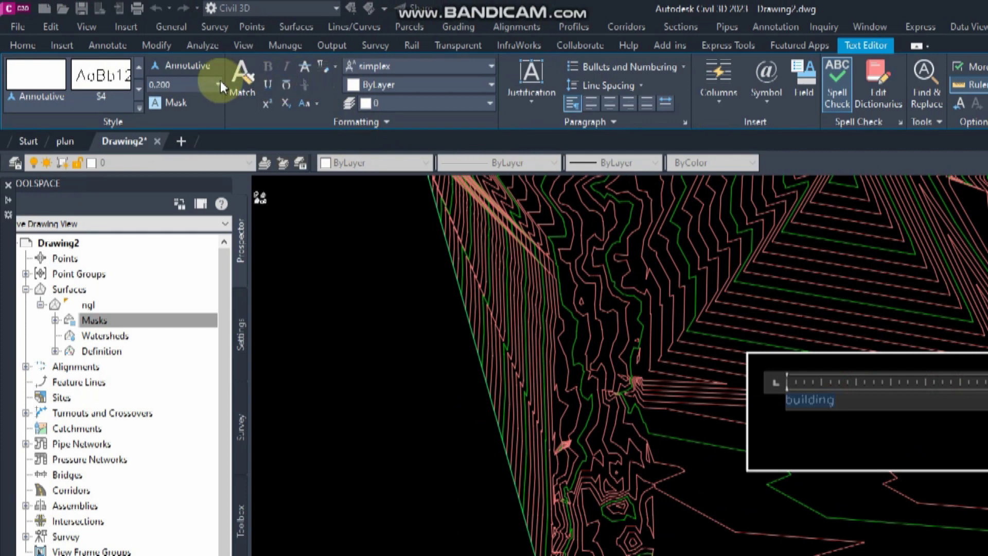
# Set the label text height to 0.900 and the font to SimSun-ExtB.
pyautogui.press('BackSpace')
pyautogui.write('9')
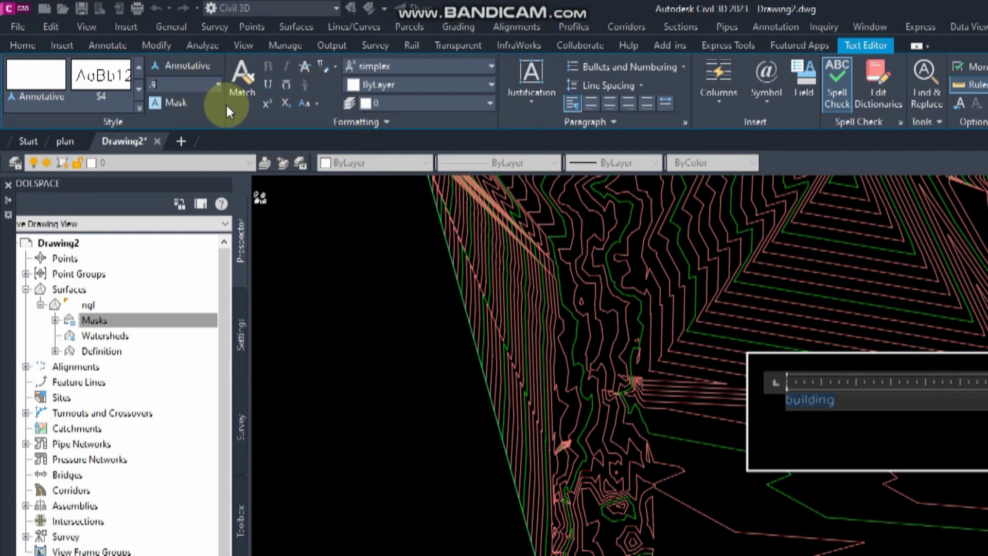
pyautogui.press('Return')
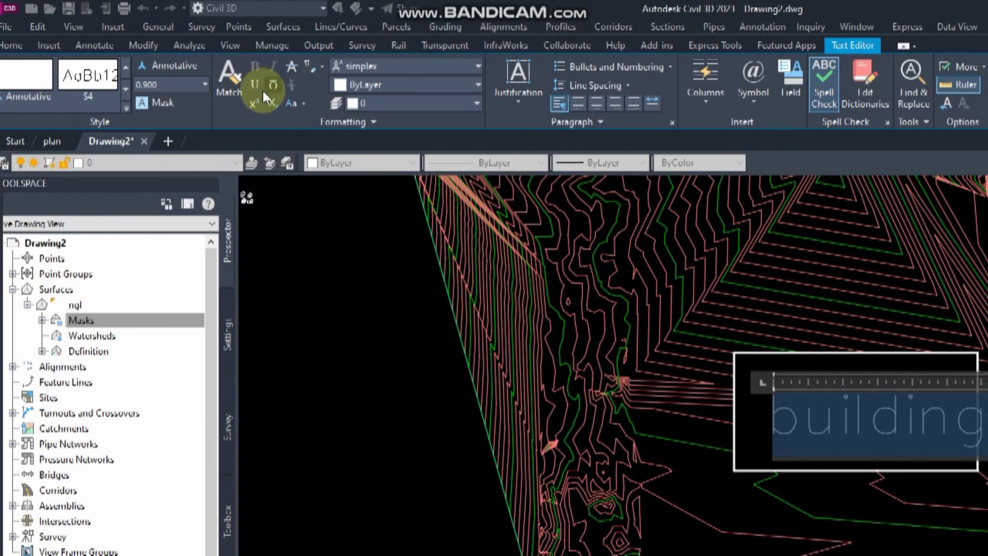
pyautogui.click(379, 66)
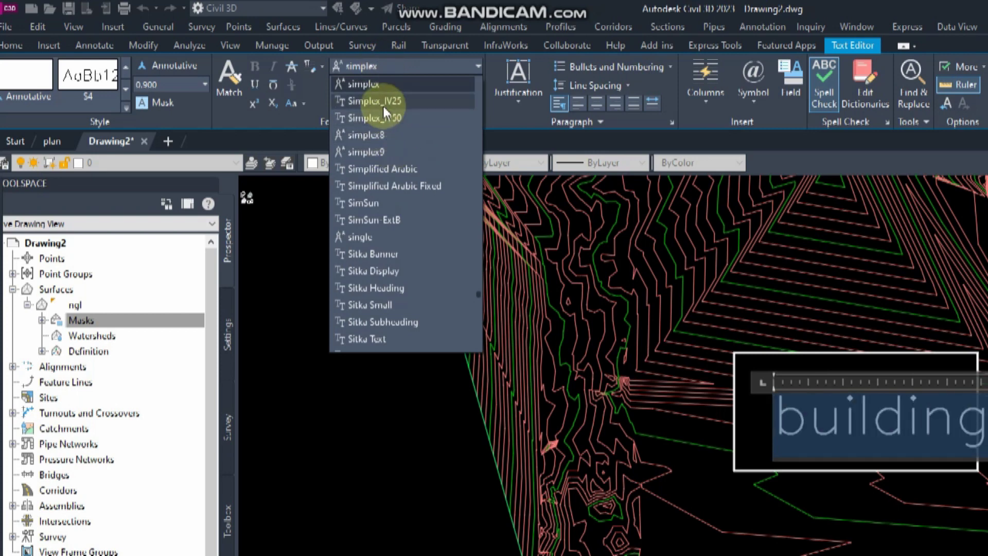
pyautogui.click(364, 218)
# Capitalise the label to 'Building', finish the text, and begin selecting it.
pyautogui.moveTo(741, 404); pyautogui.dragTo(688, 402)
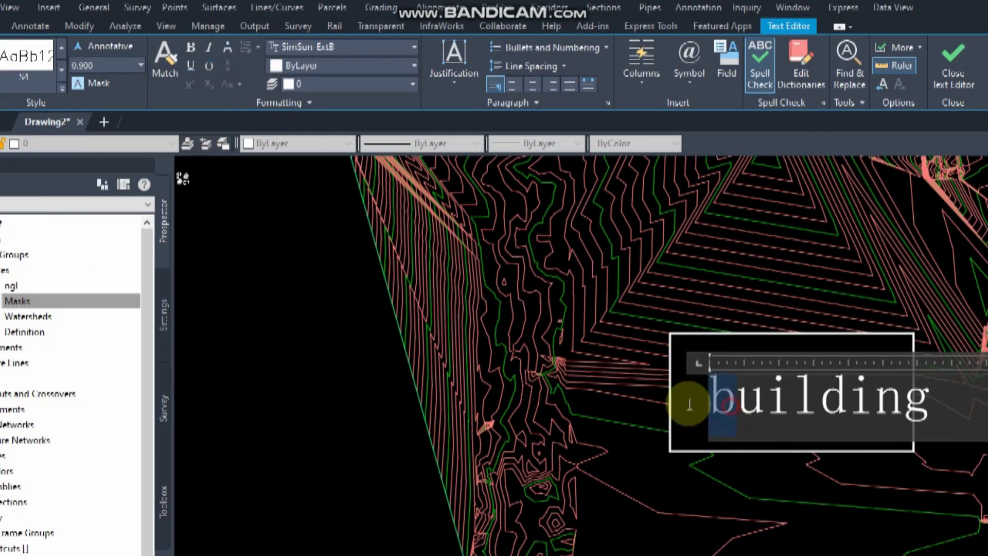
pyautogui.write('B')
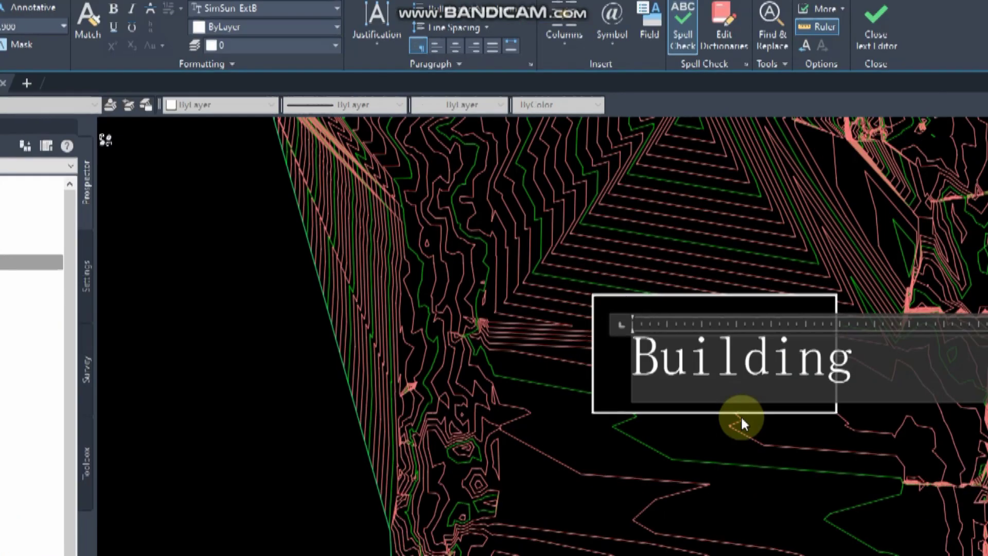
pyautogui.click(817, 456)
pyautogui.scroll(5, 577, 336)
pyautogui.click(616, 298)
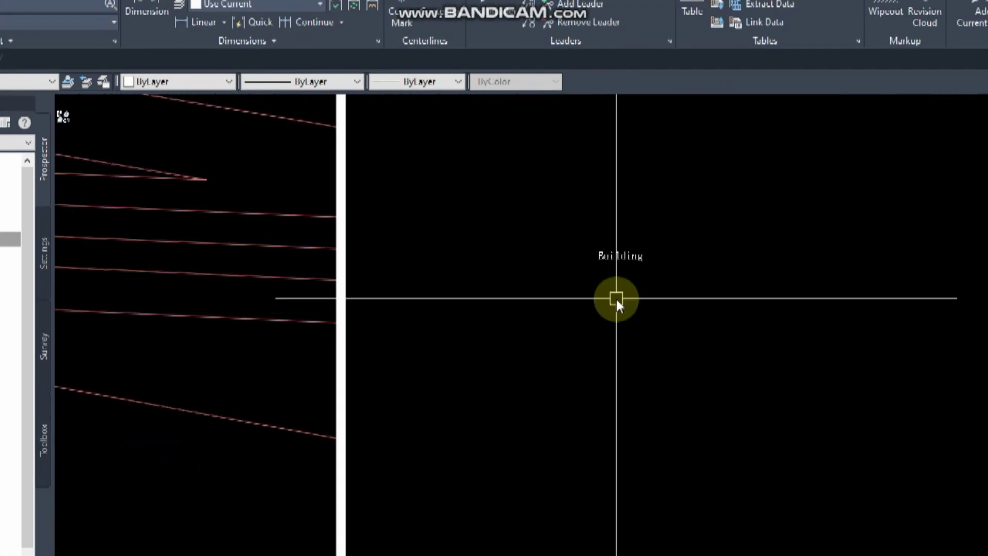
# Scale the selected label about a base point on it.
pyautogui.click(614, 207)
pyautogui.press('Return')
pyautogui.click(600, 260)
pyautogui.scroll(-5, 600, 260)
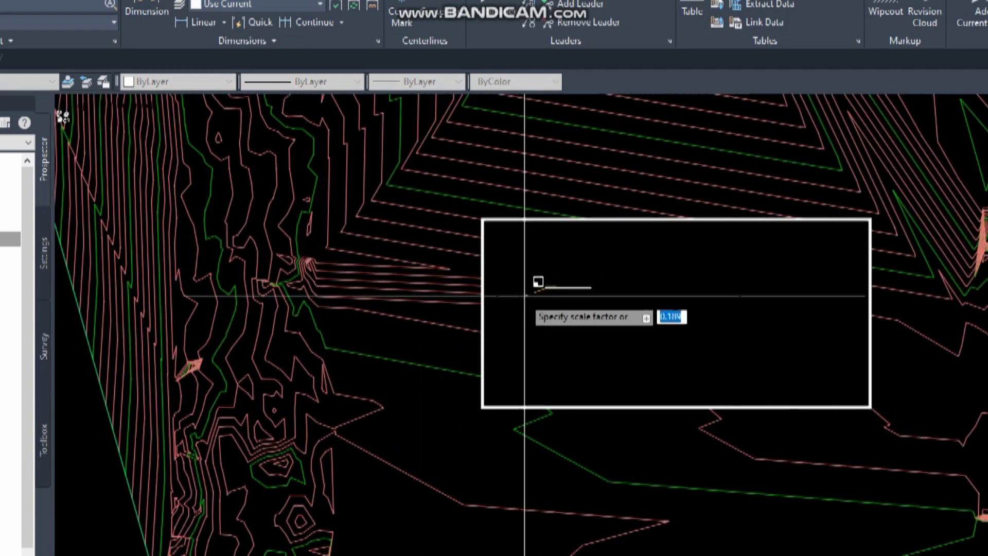
pyautogui.scroll(-2, 540, 282)
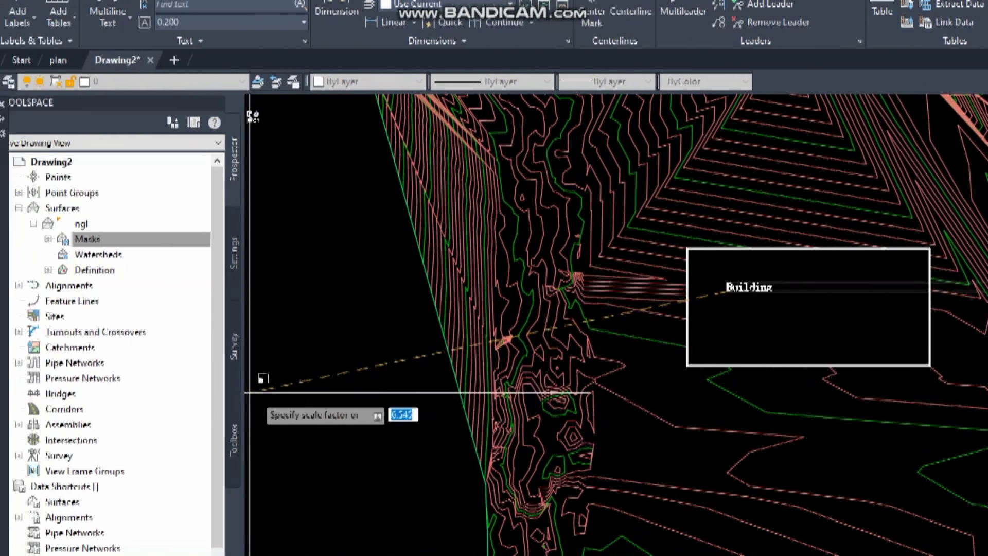
pyautogui.click(287, 369)
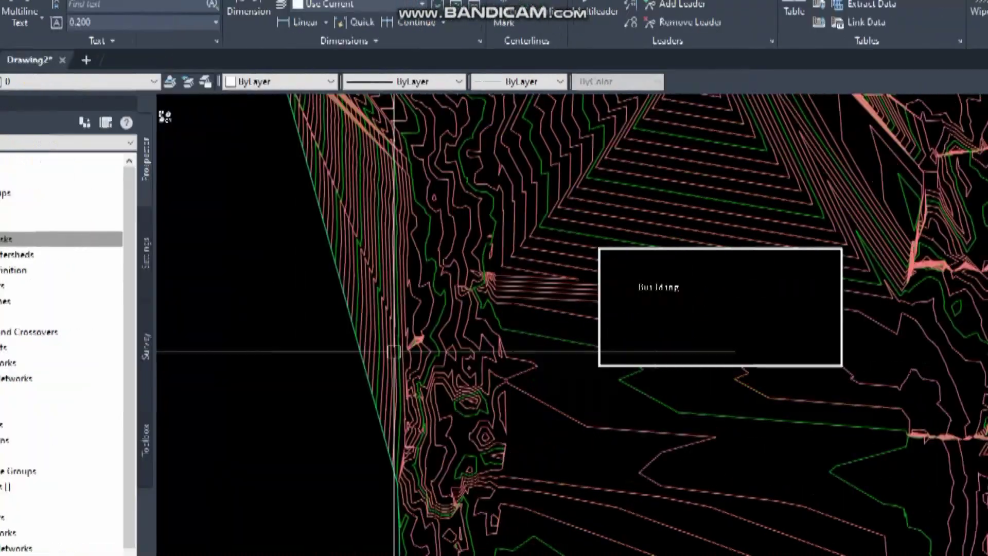
# Rescale the Building label by a factor of 10.
pyautogui.press('Return')
pyautogui.click(552, 282)
pyautogui.press('Return')
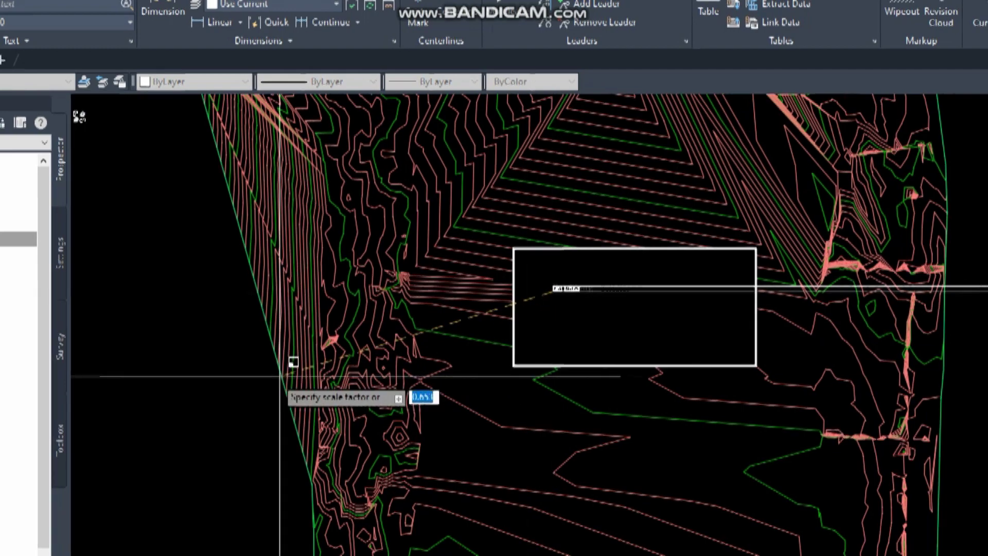
pyautogui.press('Escape')
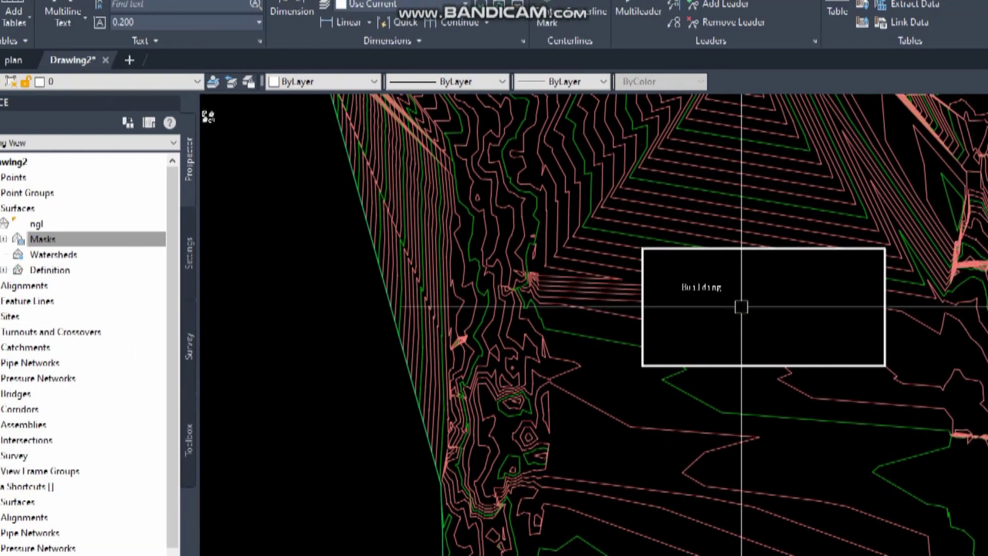
pyautogui.press('Return')
pyautogui.click(706, 283)
pyautogui.press('Return')
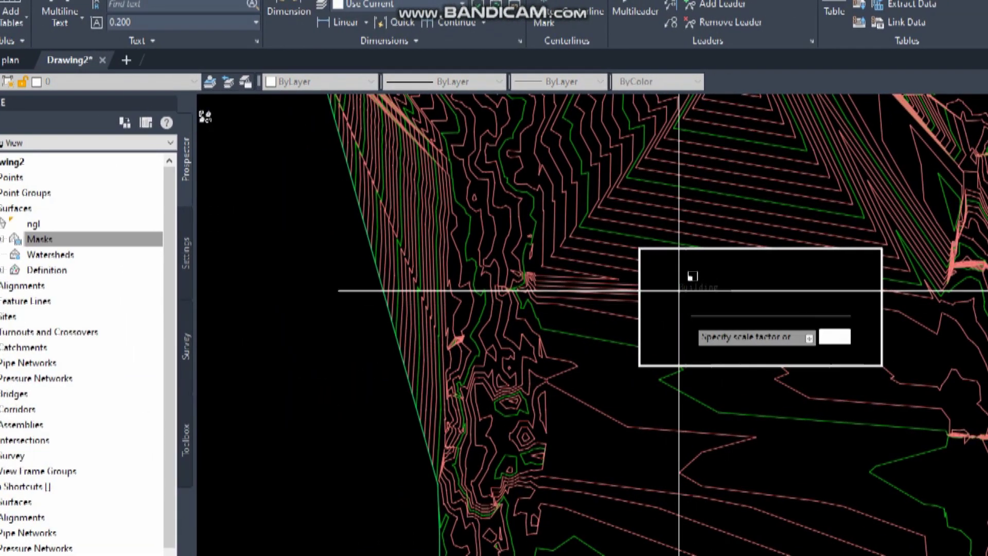
pyautogui.write('0')
pyautogui.press('Return')
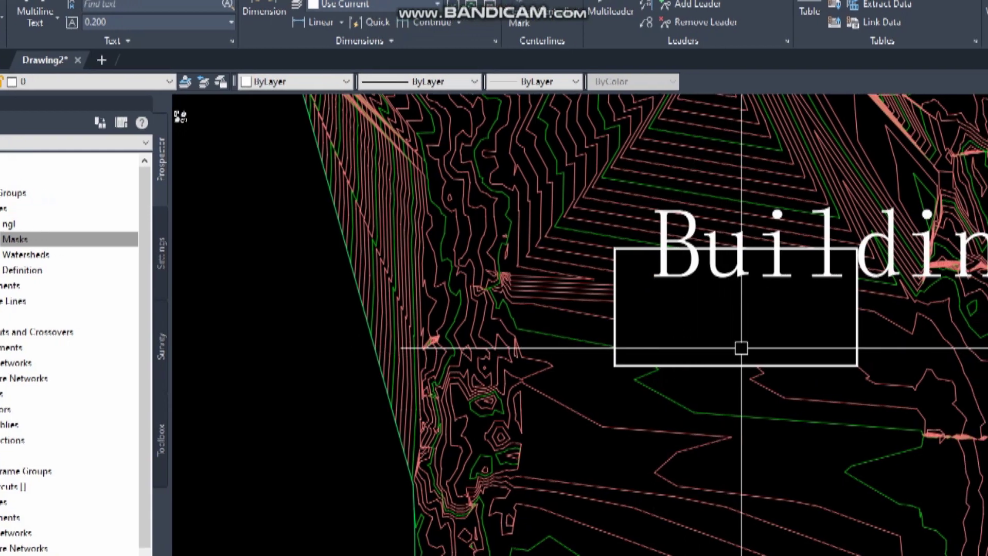
pyautogui.press('Return')
# Move the enlarged label into the rectangle and scale it by 0.5.
pyautogui.click(733, 267)
pyautogui.press('Return')
pyautogui.click(844, 288)
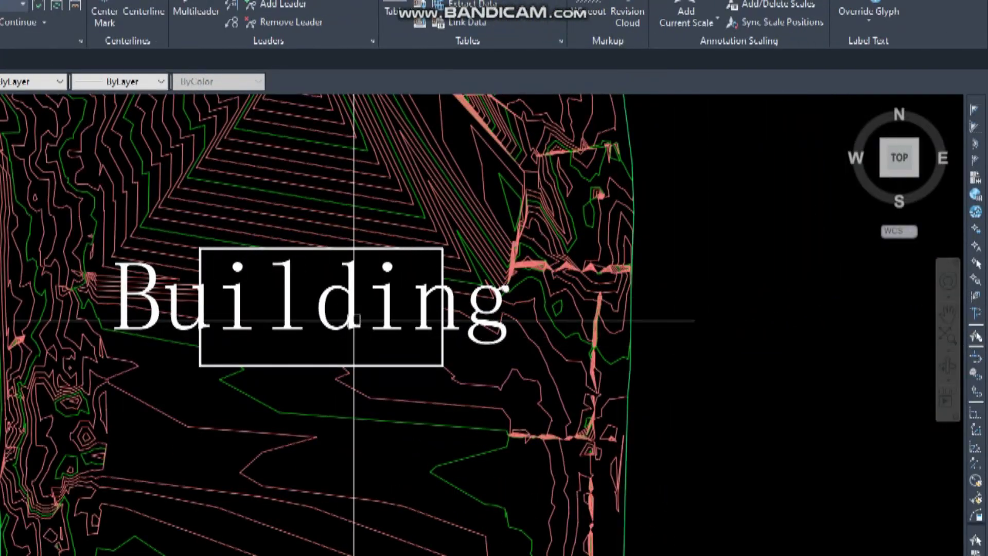
pyautogui.click(353, 342)
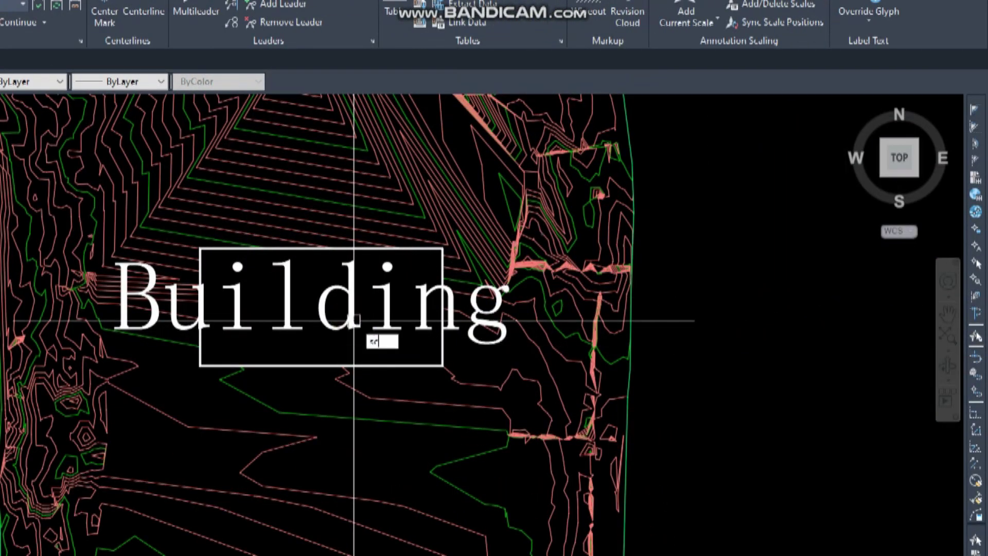
pyautogui.press('Return')
pyautogui.write('0.5')
pyautogui.press('Return')
# Move the Building label slightly right and lower inside the rectangle.
pyautogui.write('m')
pyautogui.press('Return')
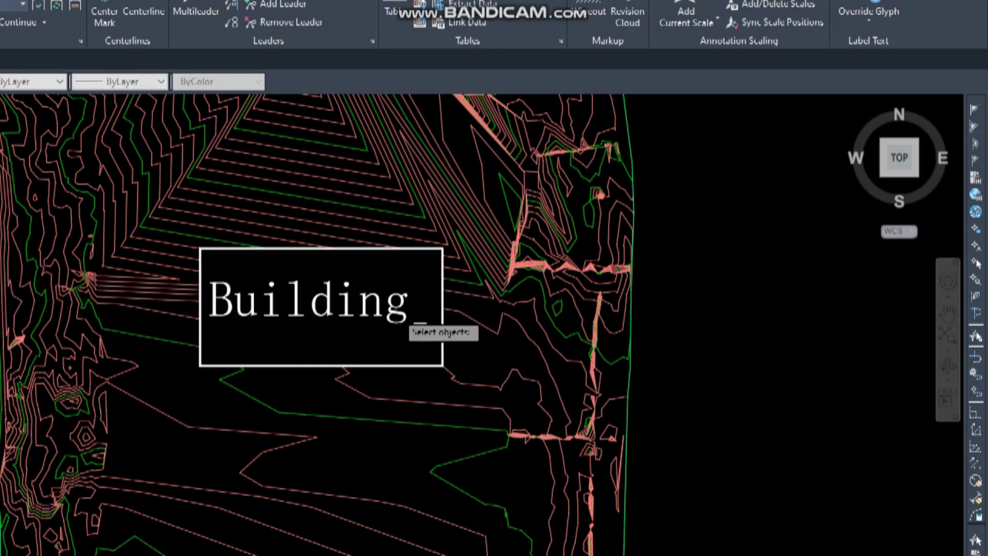
pyautogui.click(357, 315)
pyautogui.press('Return')
pyautogui.click(330, 327)
pyautogui.scroll(-4, 344, 330)
pyautogui.scroll(2, 352, 342)
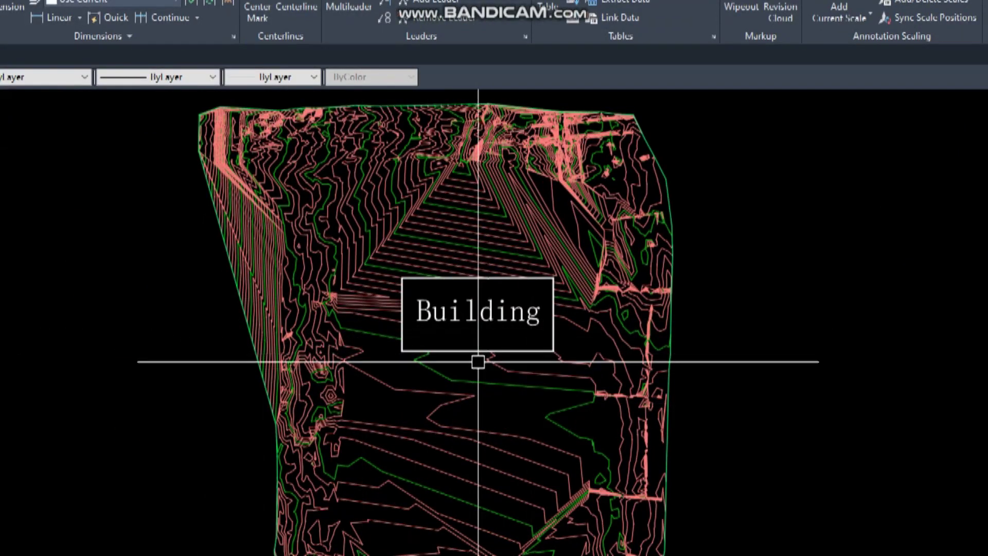
# Stretch the rectangle's bottom-left corner down to level its bottom edge.
pyautogui.scroll(2, 478, 360)
pyautogui.click(458, 345)
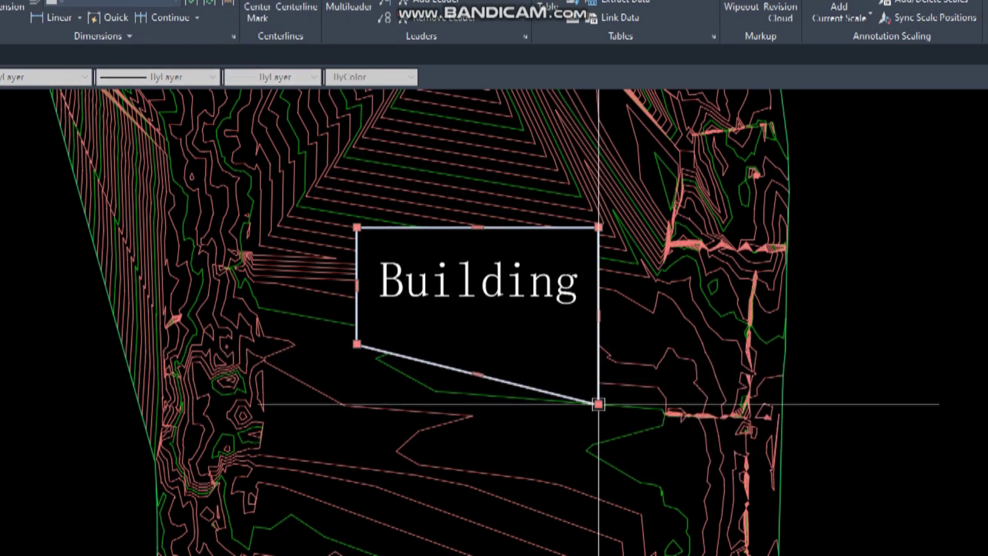
pyautogui.click(357, 343)
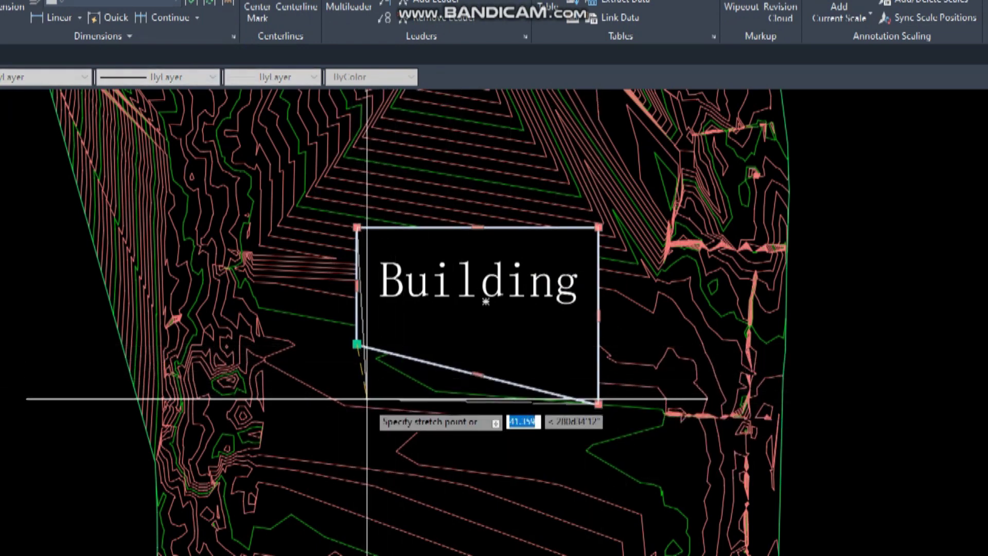
pyautogui.click(359, 413)
pyautogui.press('Escape')
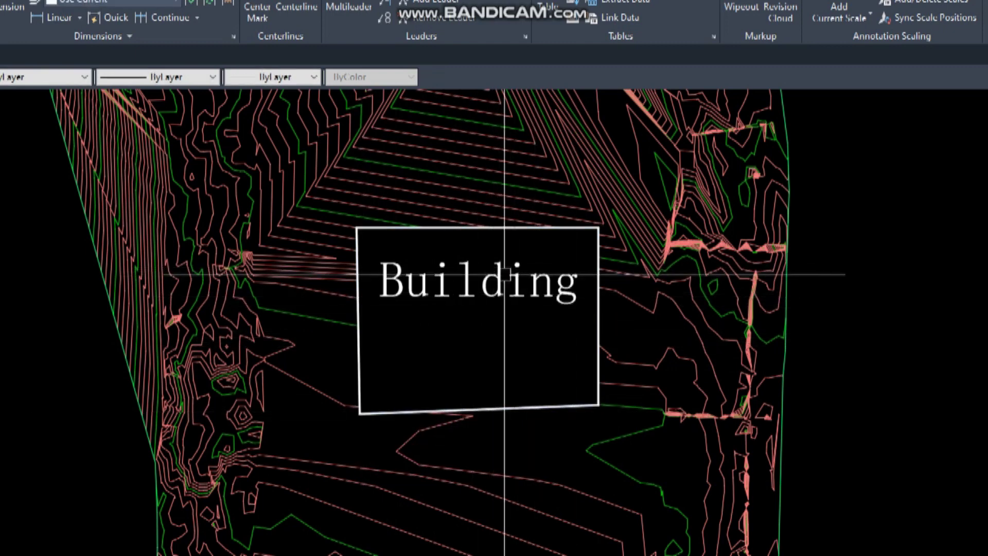
# Move the Building label so it sits centred in the rectangle.
pyautogui.click(511, 271)
pyautogui.press('Return')
pyautogui.click(391, 302)
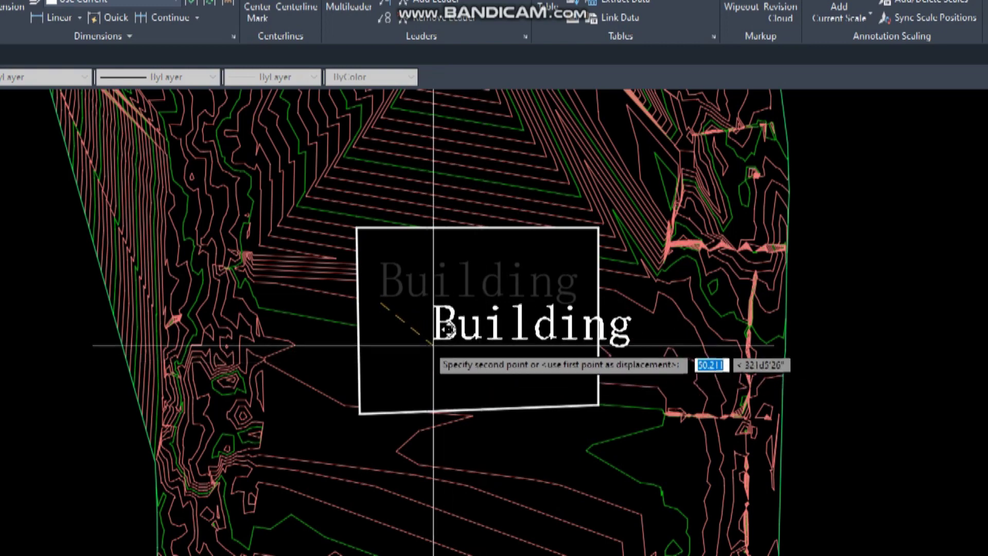
pyautogui.click(393, 341)
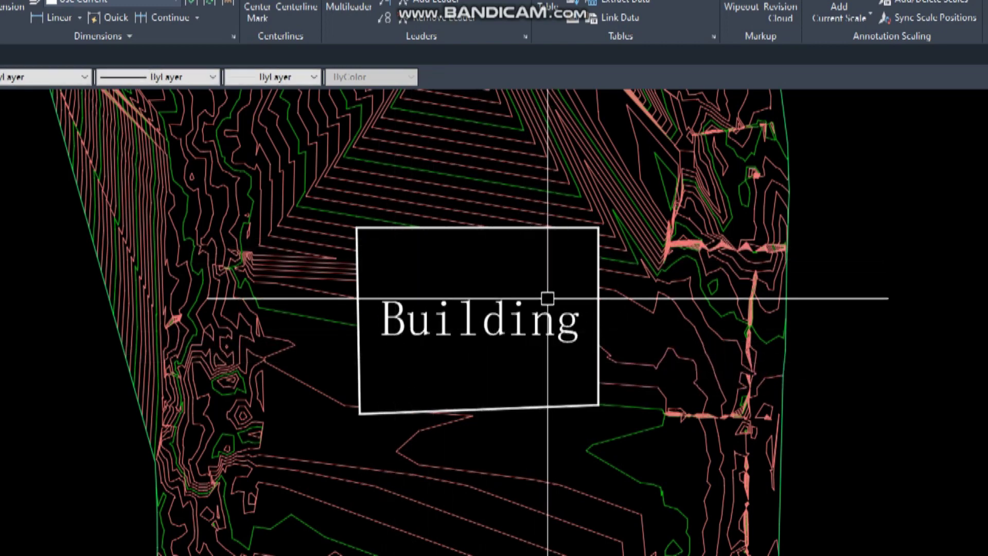
pyautogui.click(529, 347)
pyautogui.press('Return')
pyautogui.click(520, 339)
pyautogui.scroll(-3, 452, 341)
pyautogui.click(415, 243)
pyautogui.scroll(2, 429, 285)
# Move the rectangle and label together lower right on the surface.
pyautogui.press('Return')
pyautogui.click(438, 259)
pyautogui.click(388, 214)
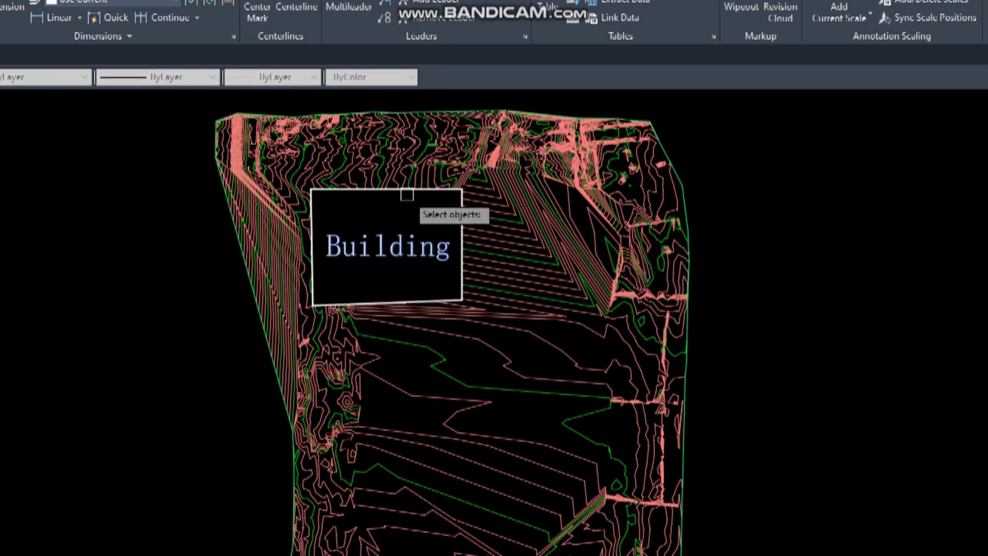
pyautogui.press('Return')
pyautogui.click(381, 213)
pyautogui.click(557, 360)
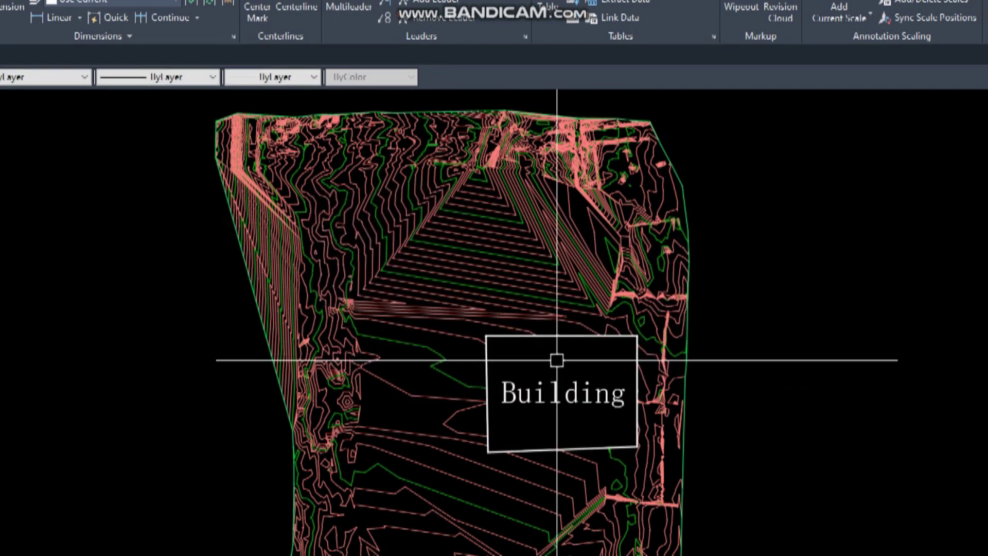